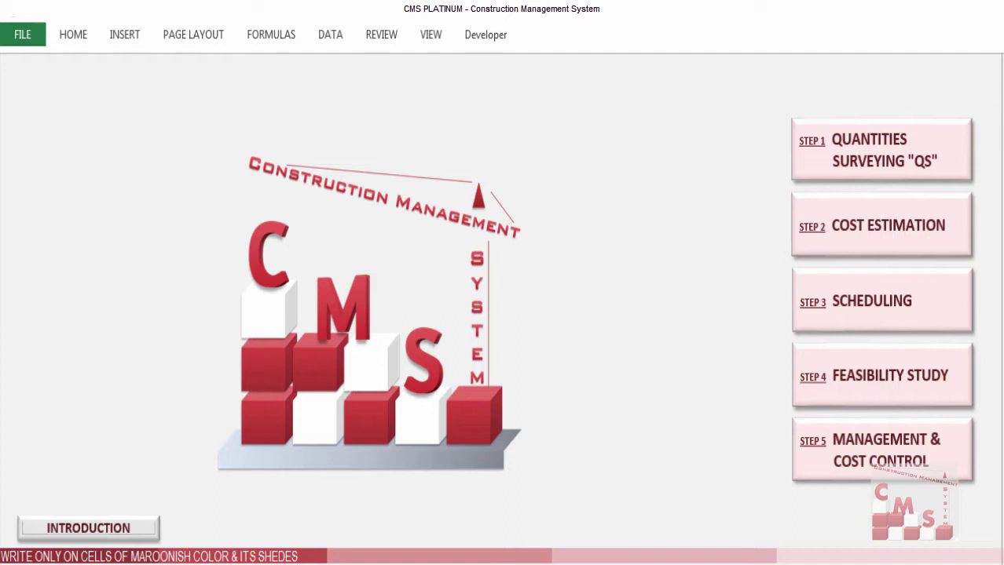
- Open STEP 1 QUANTITIES SURVEYING "QS" on the CMS main page to reveal the Step 1.1–1.8 buttons
left_click(753, 141)
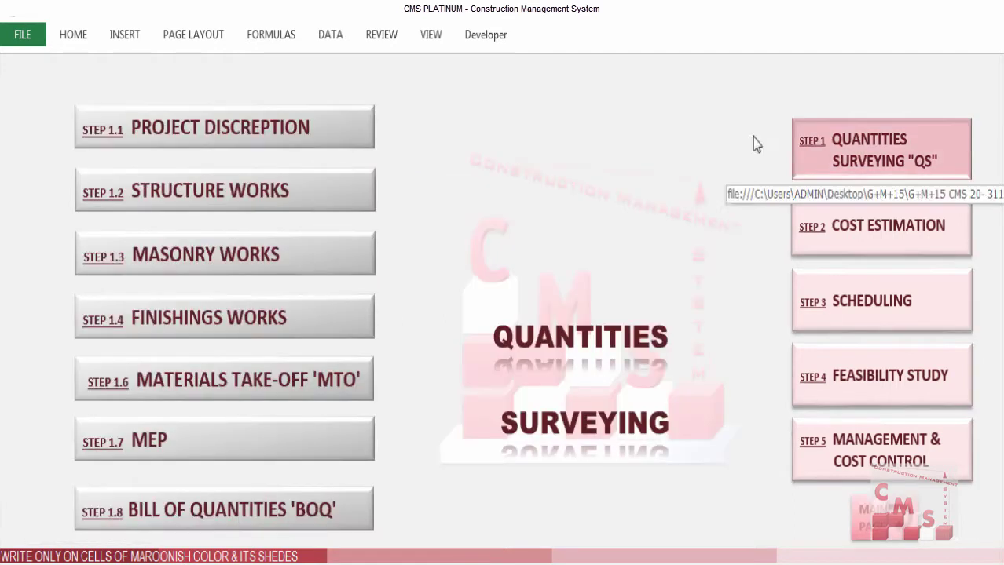
- Open the STEP 1.7 MEP sheet and scroll down to the Water Supply & Drainage tables
left_click(280, 460)
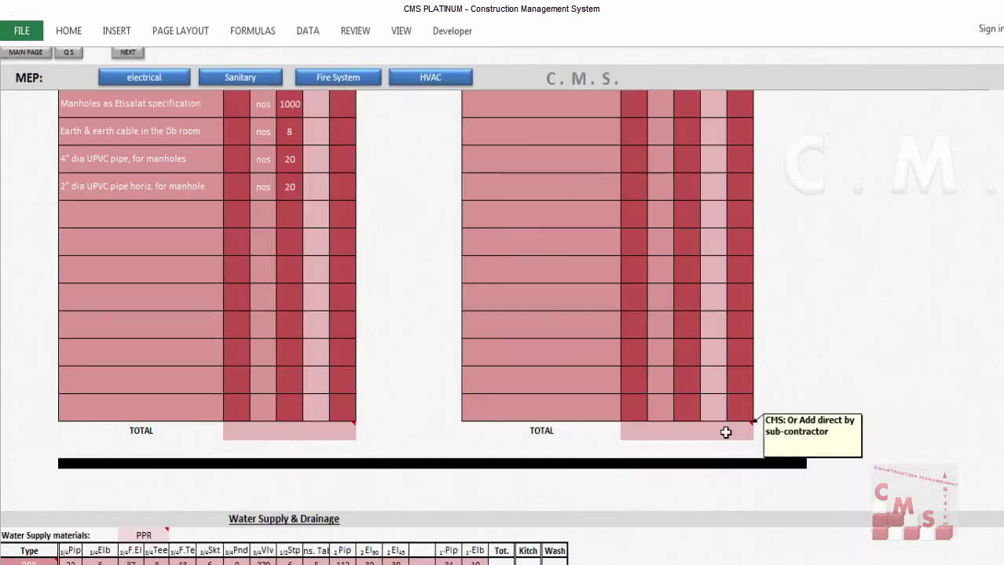
scroll(405, 381, "down", 3)
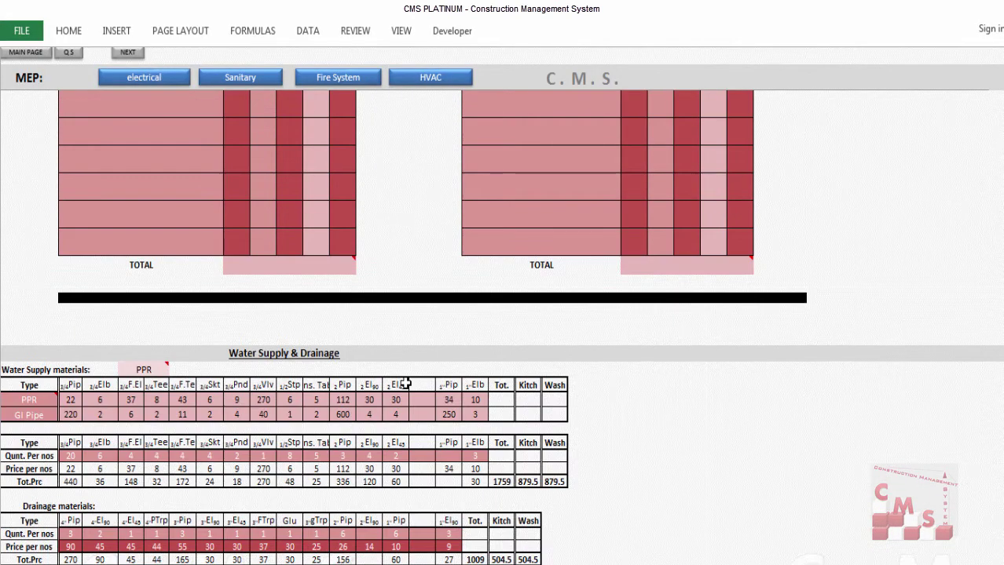
scroll(405, 383, "down", 2)
scroll(405, 383, "down", 2)
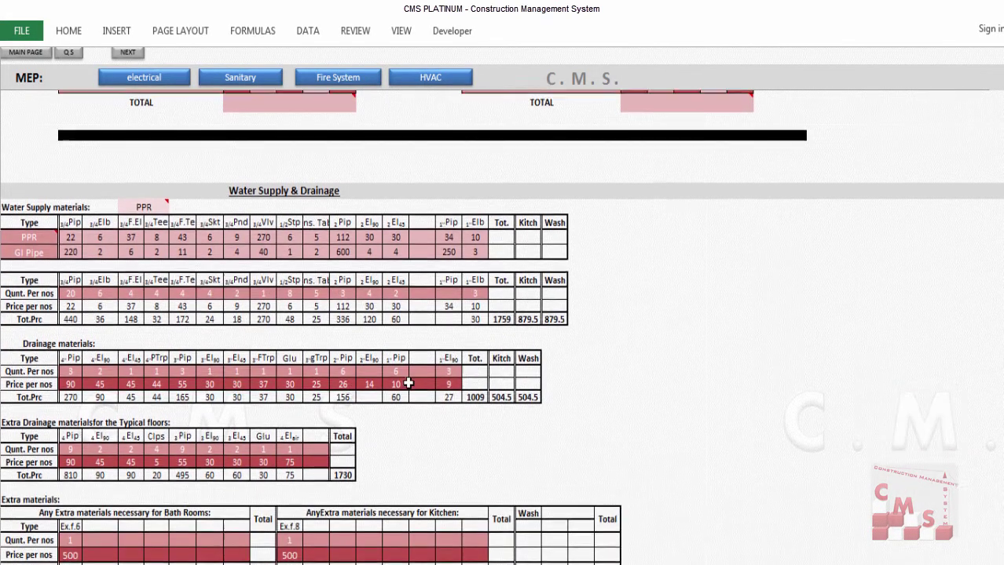
scroll(409, 383, "down", 1)
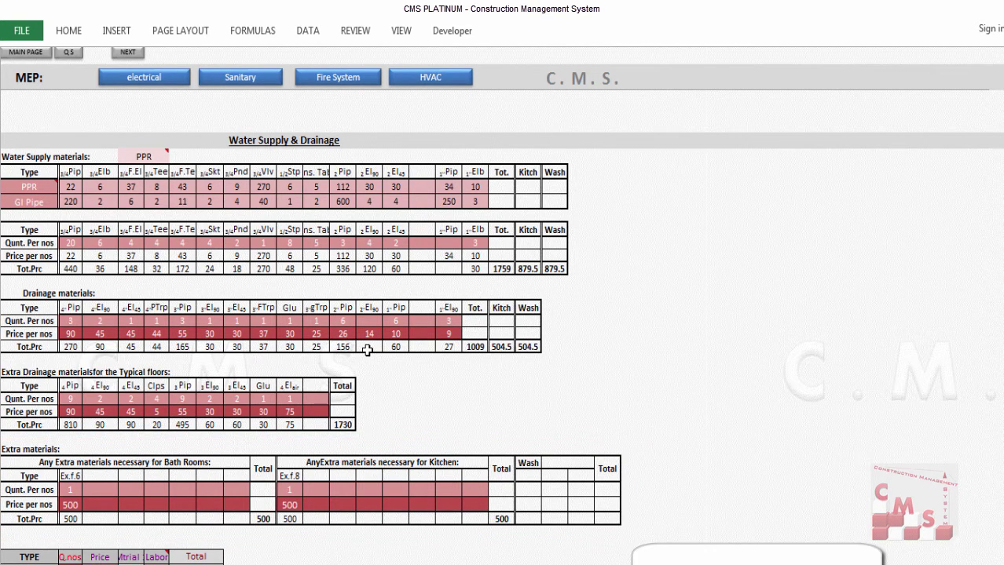
scroll(258, 385, "down", 6)
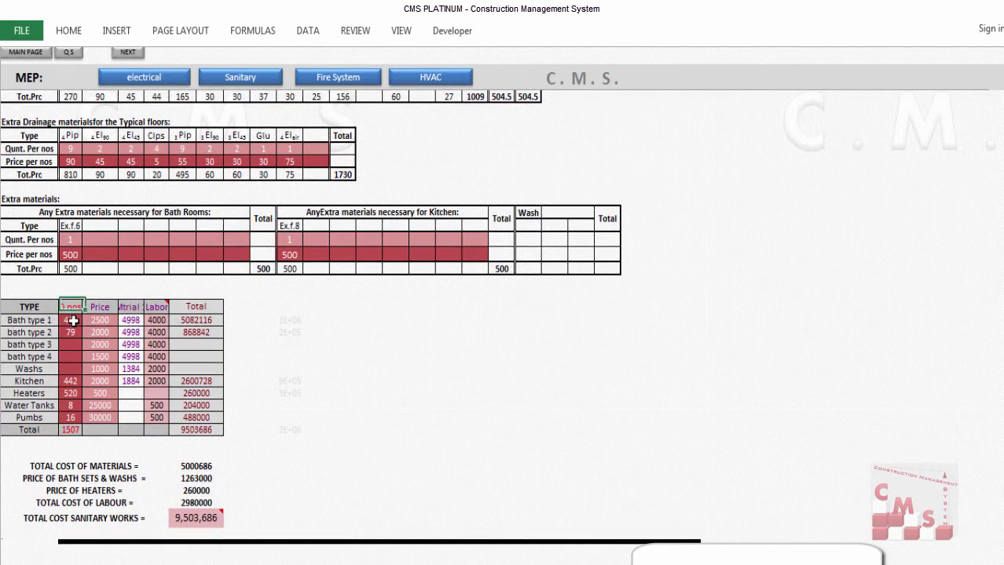
left_click(67, 357)
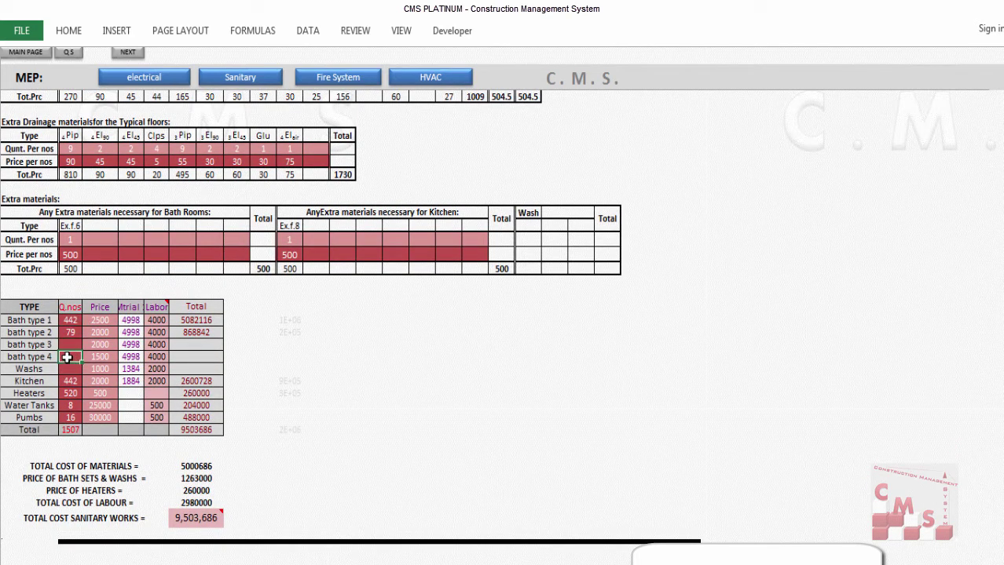
left_click(67, 369)
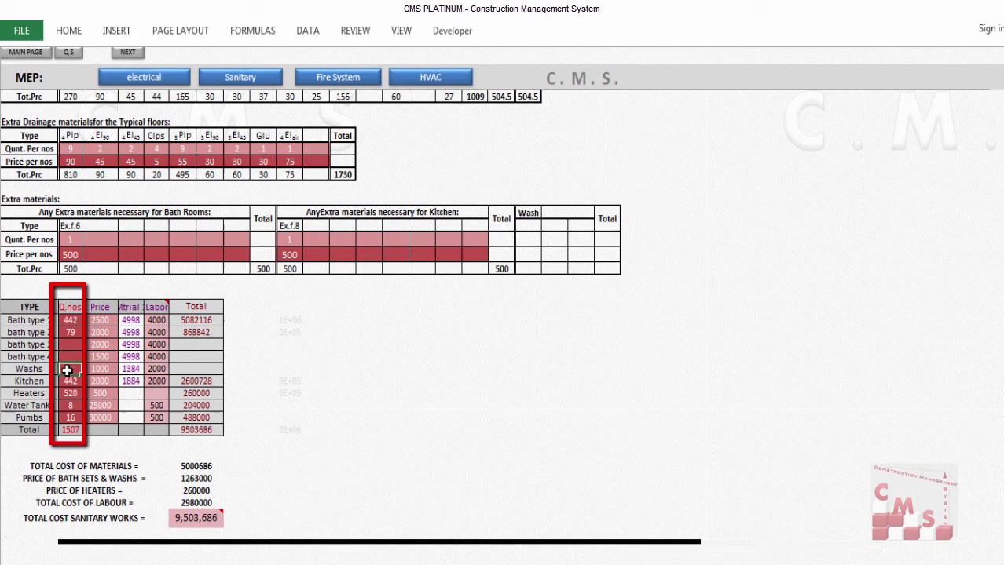
left_click(69, 381)
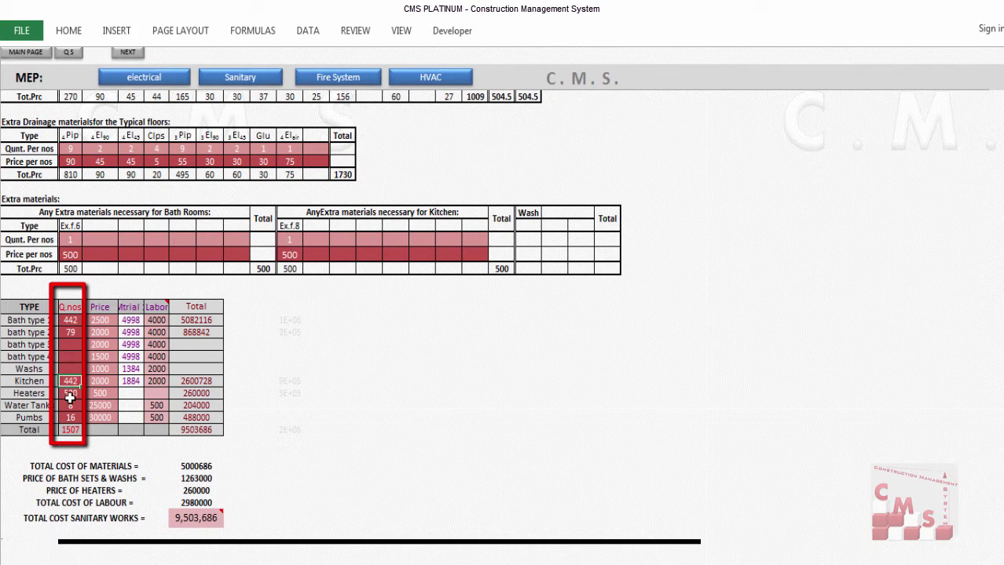
left_click(69, 394)
left_click(70, 406)
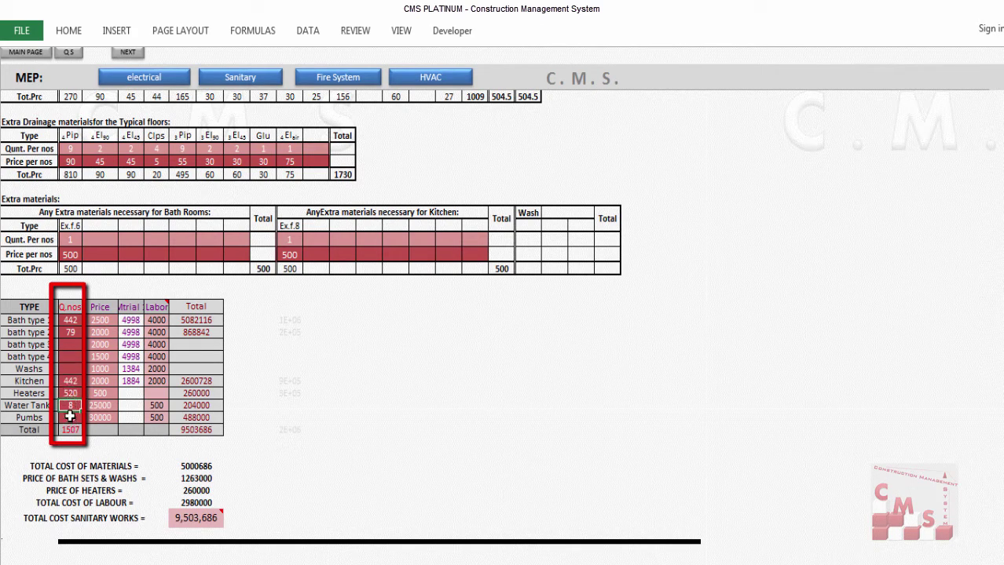
left_click(70, 417)
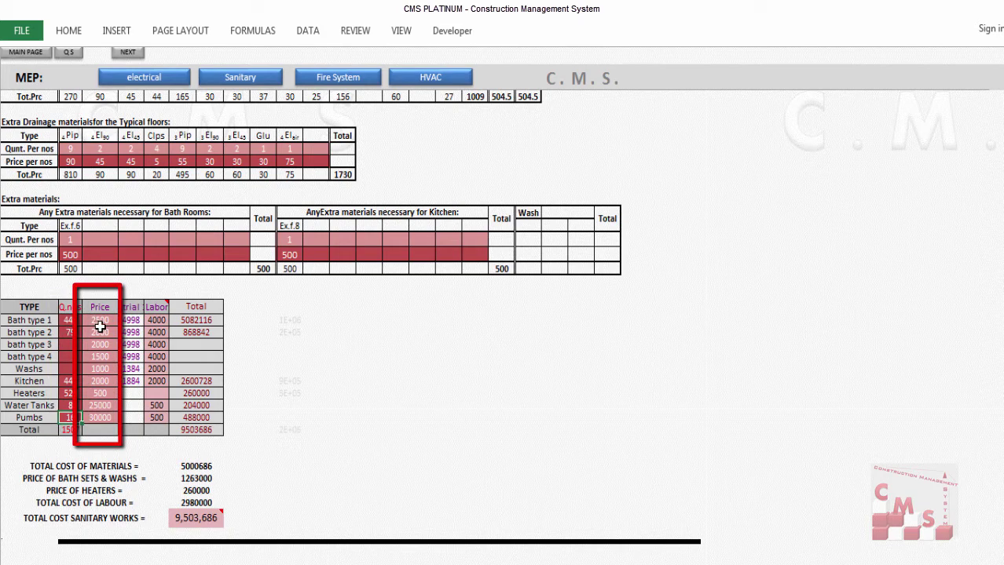
left_click_drag(99, 322, 95, 414)
scroll(586, 166, "up", 7)
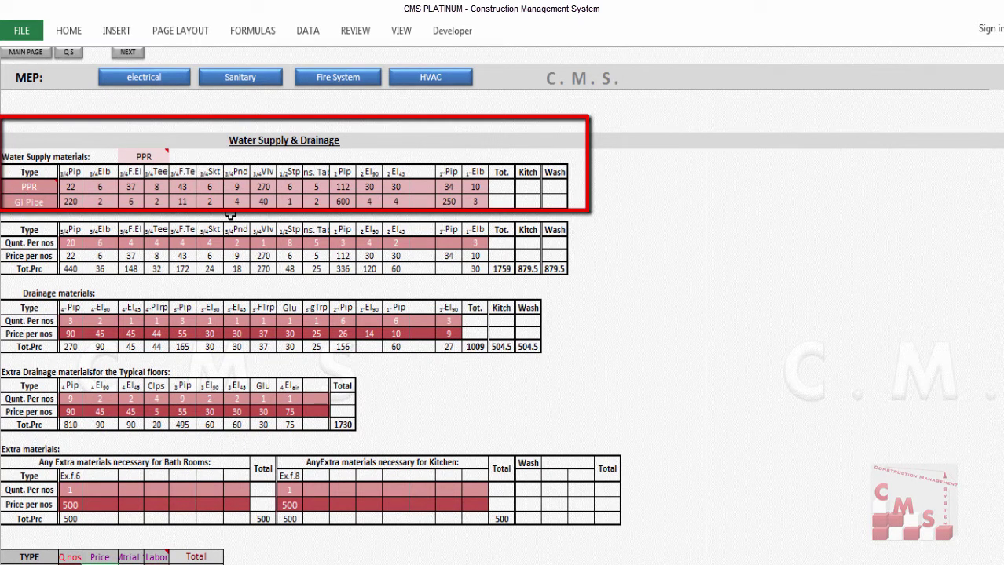
left_click(34, 191)
left_click(36, 201)
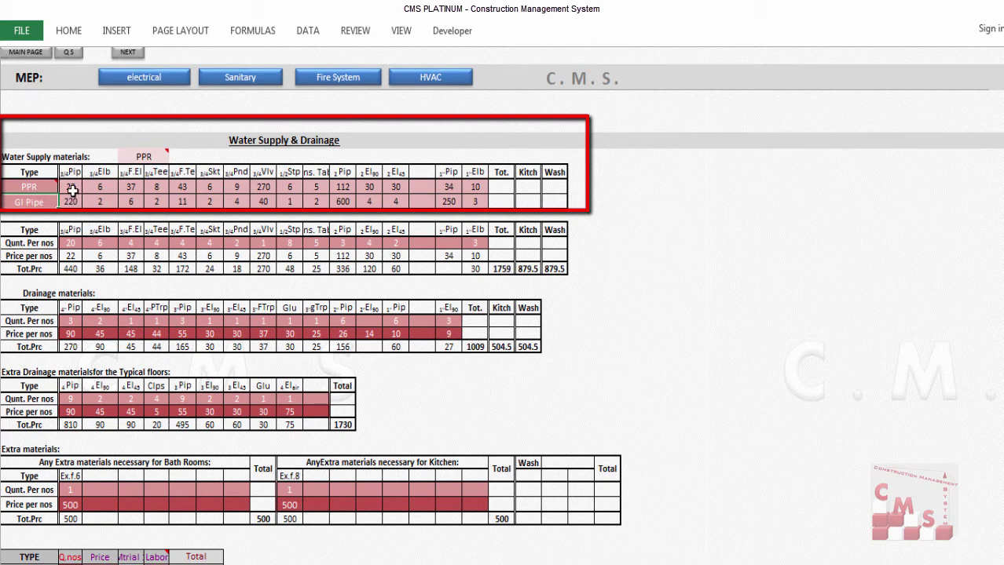
left_click_drag(69, 187, 475, 200)
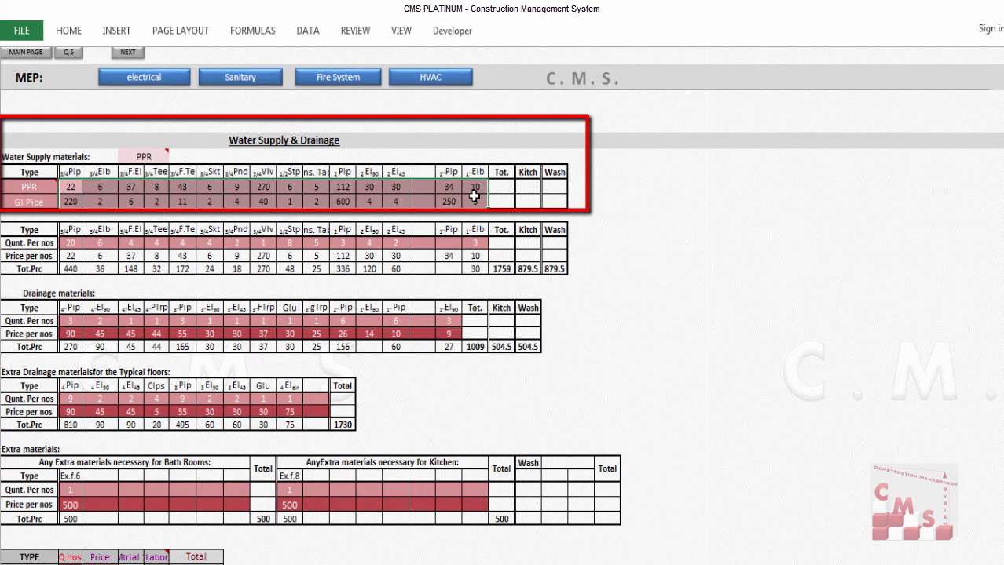
left_click(74, 187)
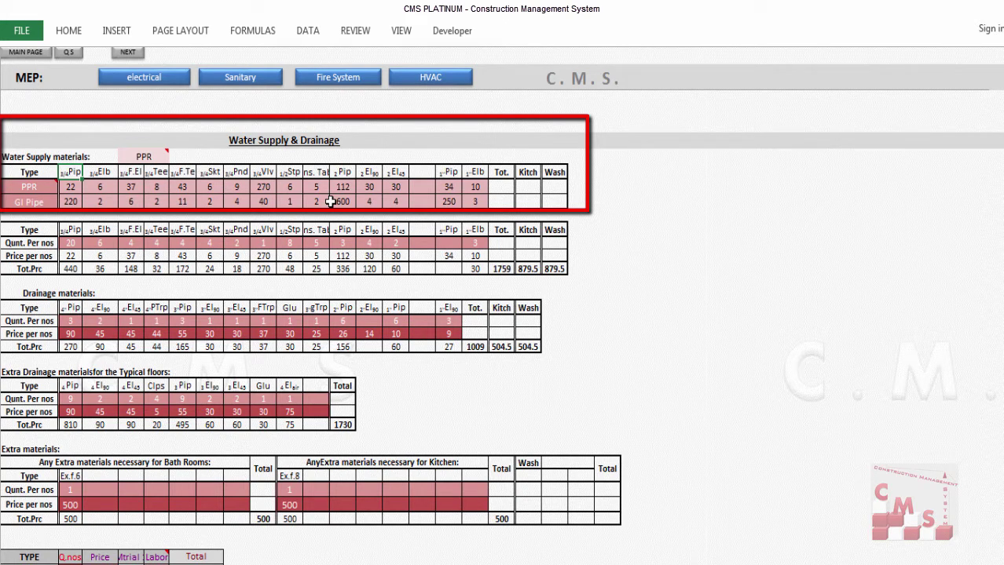
left_click(41, 185)
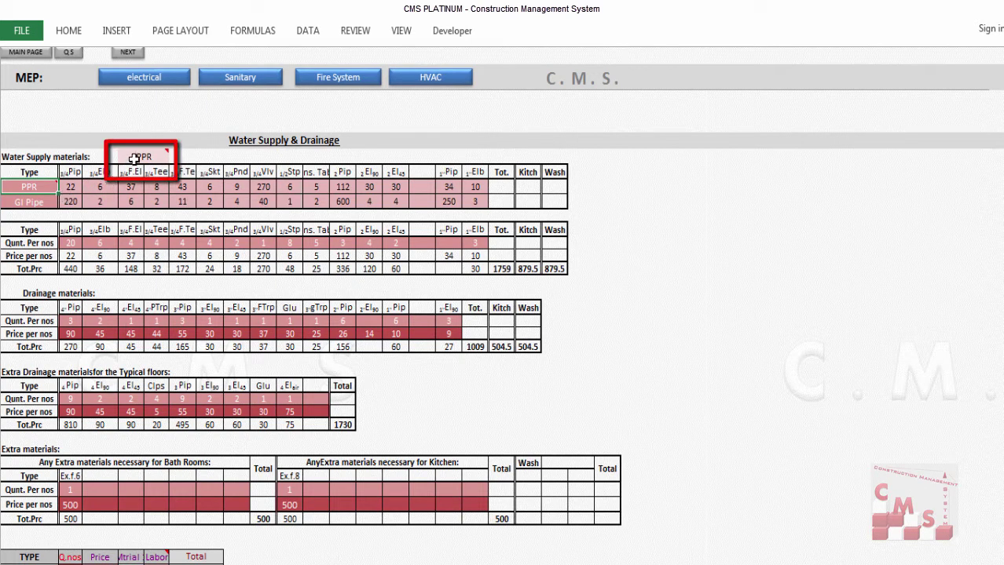
left_click(167, 159)
left_click(169, 161)
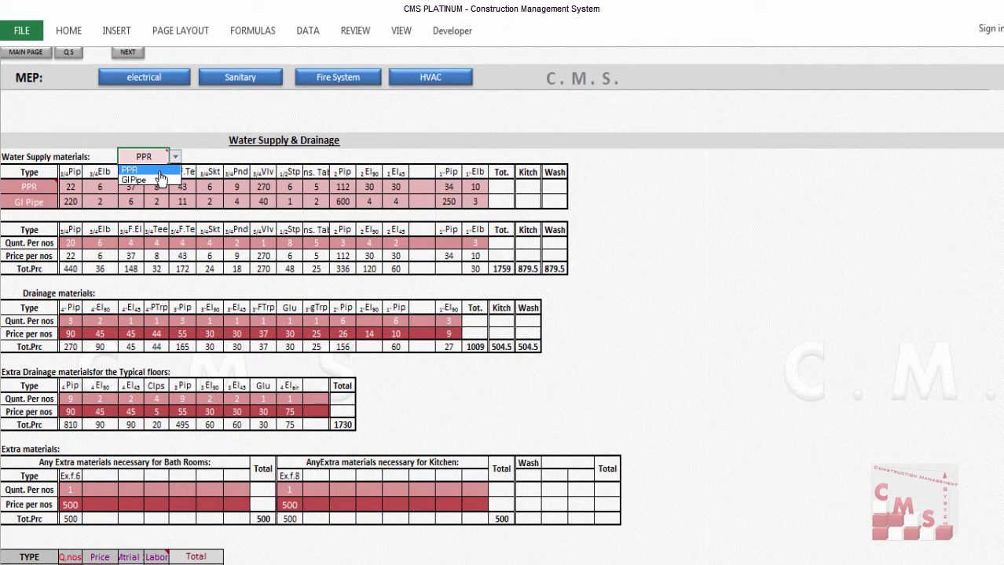
left_click(160, 171)
left_click_drag(69, 246, 469, 243)
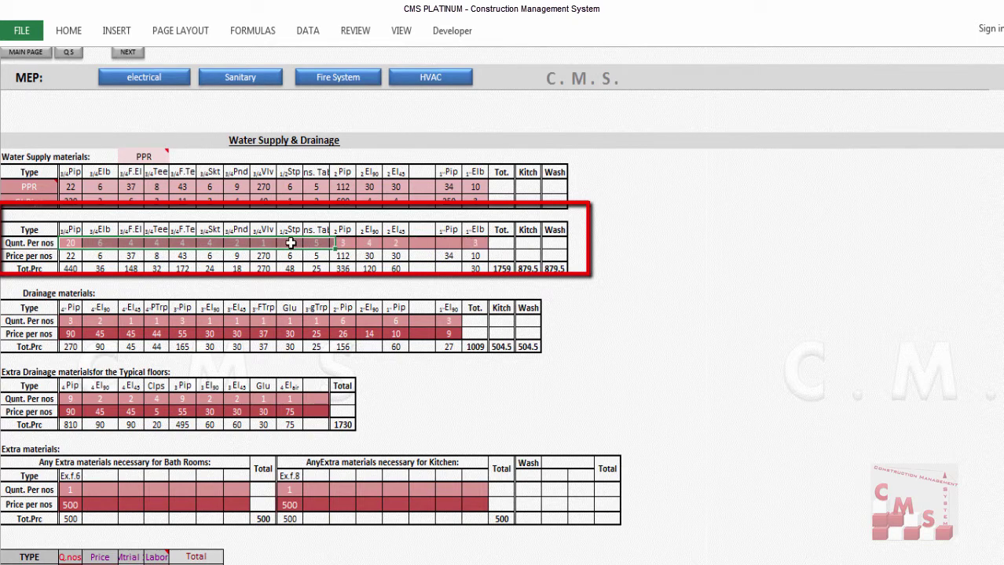
left_click_drag(70, 244, 480, 249)
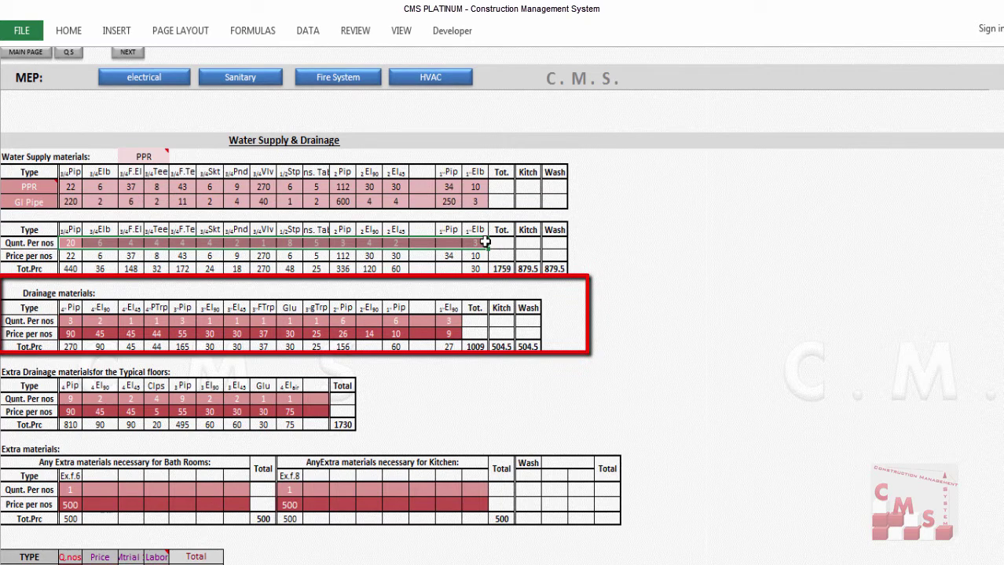
left_click_drag(69, 321, 442, 321)
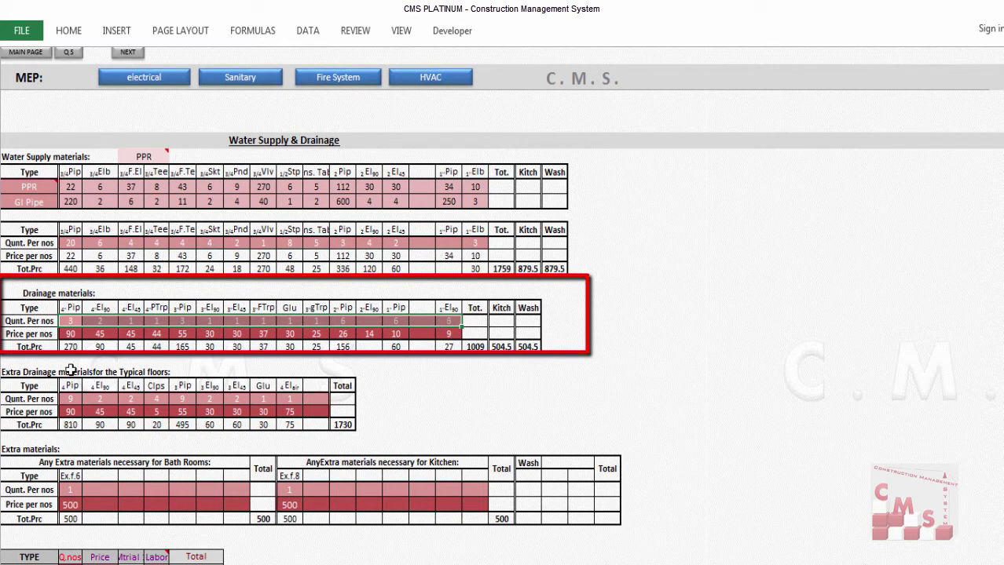
left_click_drag(71, 334, 449, 334)
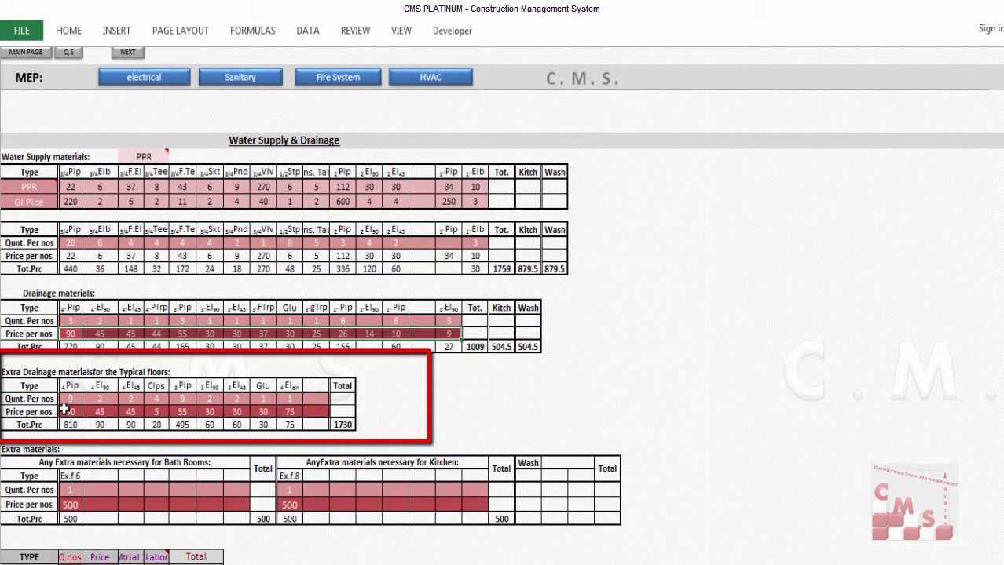
left_click_drag(68, 403, 307, 408)
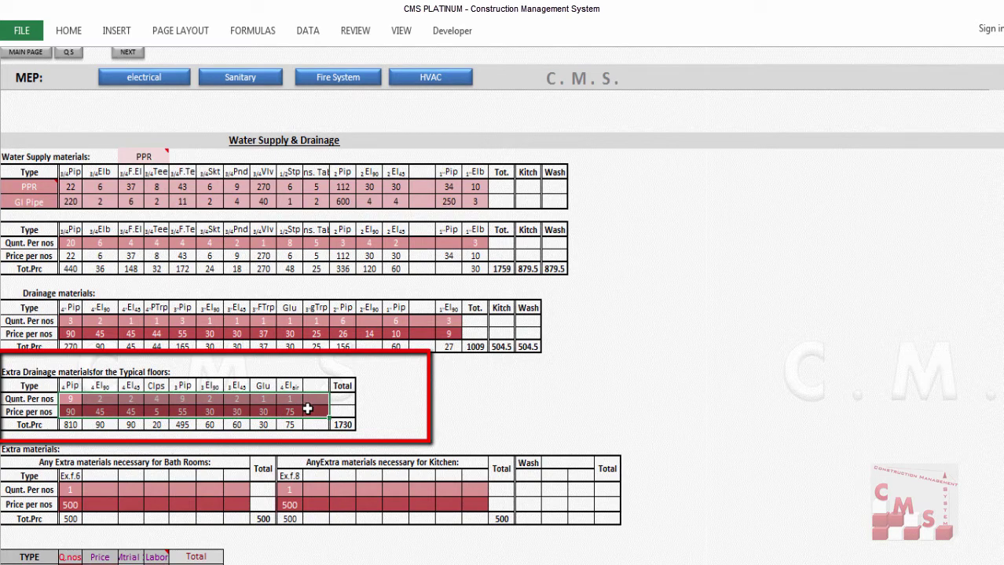
left_click_drag(64, 399, 298, 400)
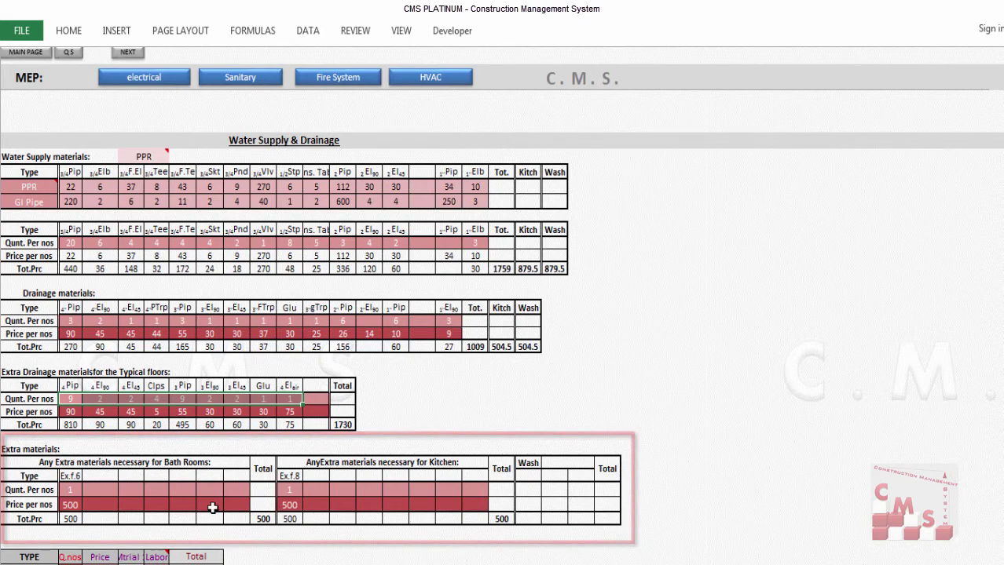
scroll(232, 397, "down", 3)
scroll(232, 398, "down", 1)
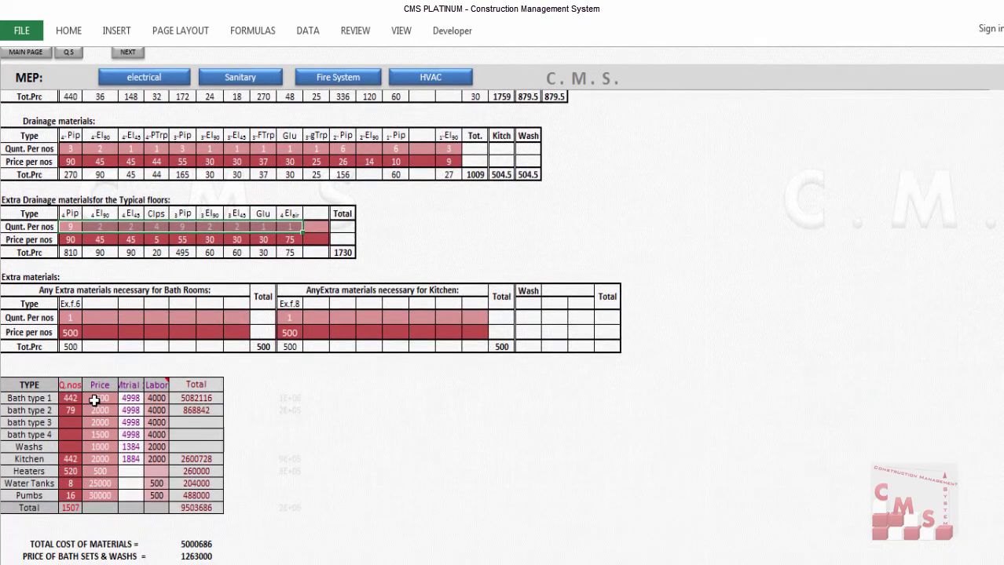
left_click(69, 410)
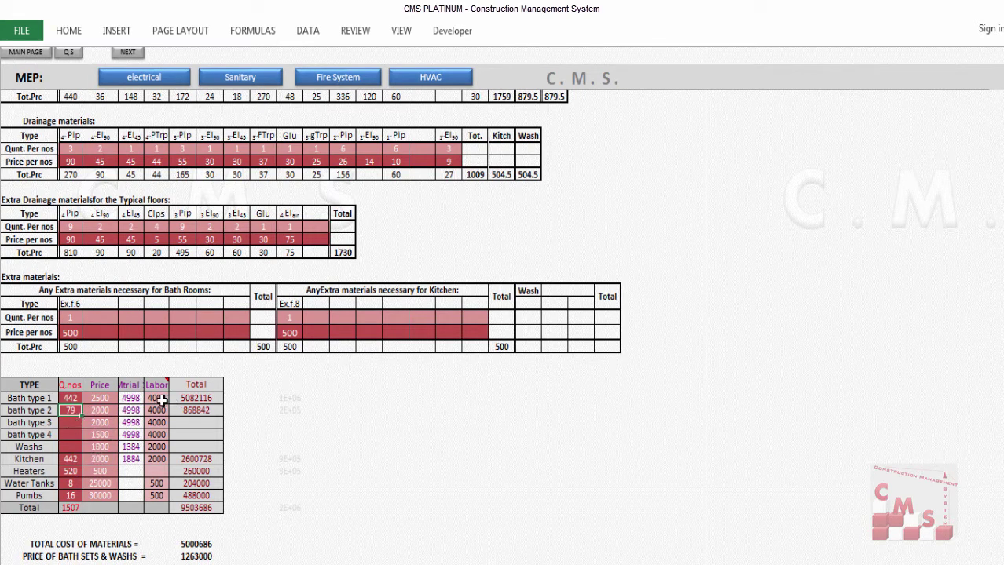
left_click_drag(98, 400, 107, 493)
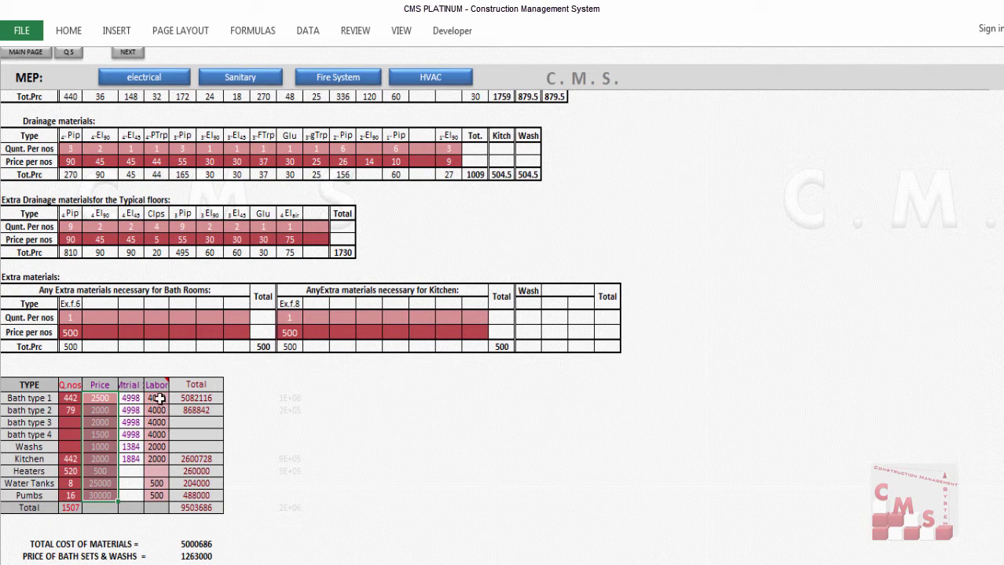
left_click_drag(158, 399, 157, 495)
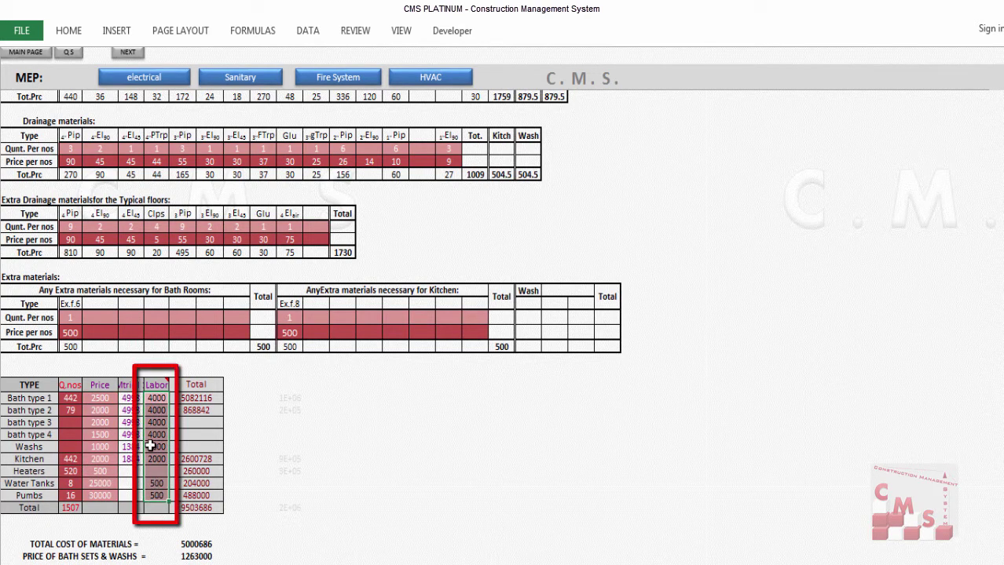
scroll(153, 444, "down", 1)
left_click_drag(203, 359, 202, 470)
scroll(203, 471, "down", 1)
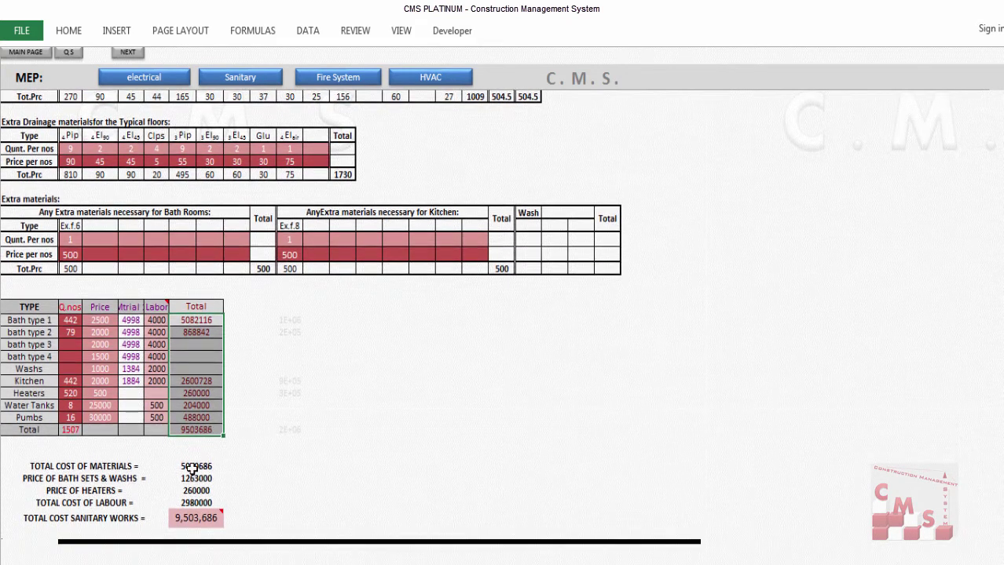
left_click(197, 467)
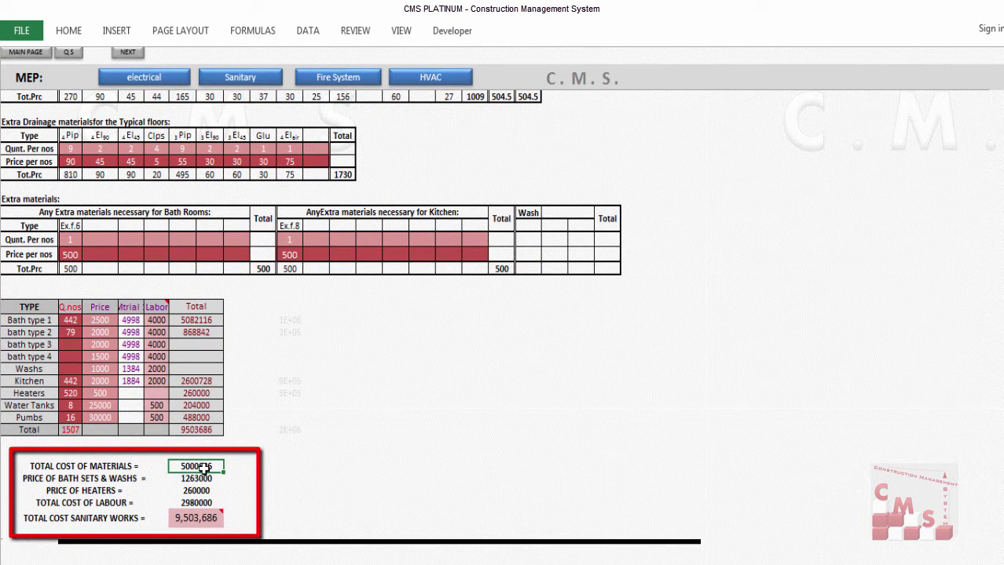
left_click(203, 479)
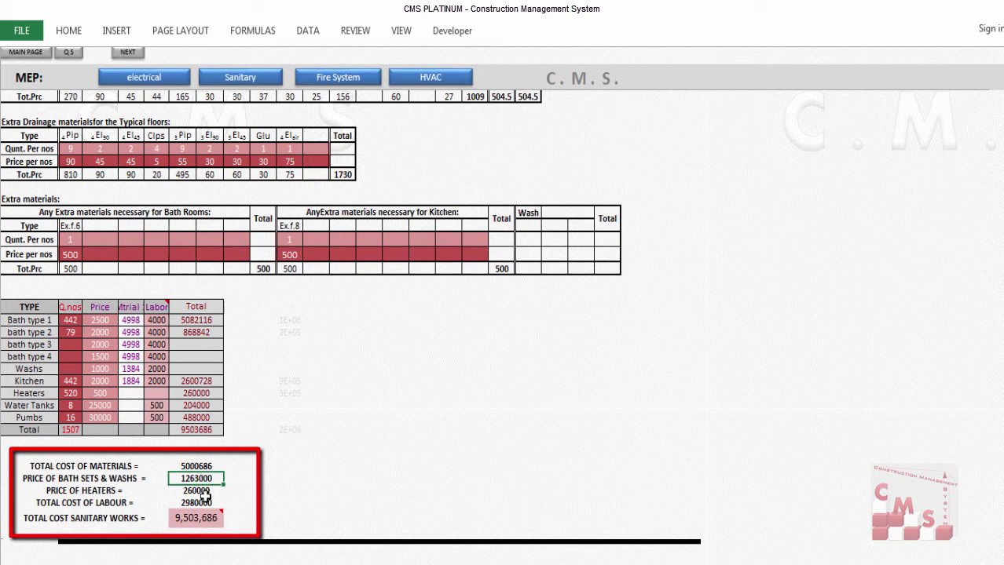
left_click(204, 491)
left_click(204, 503)
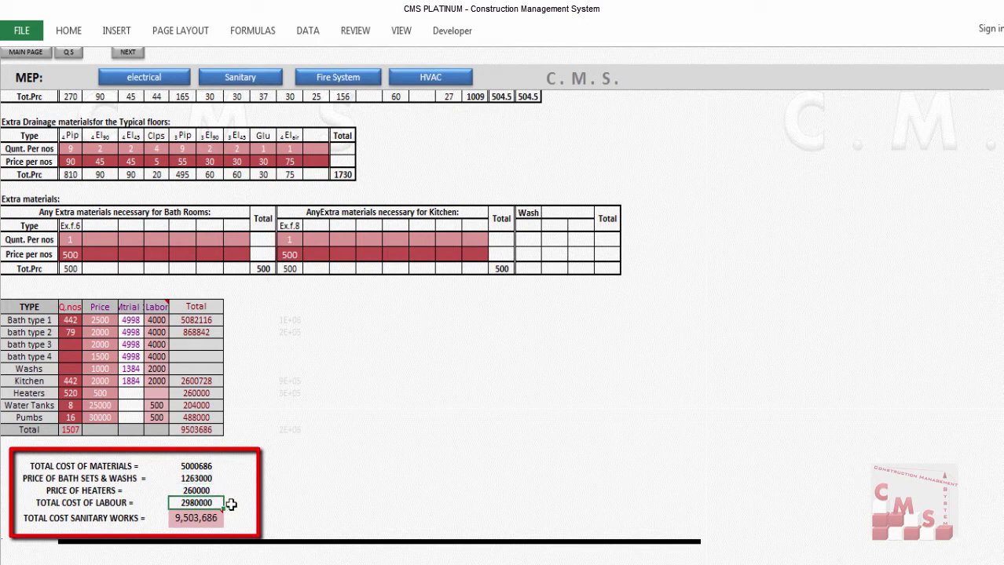
left_click(219, 518)
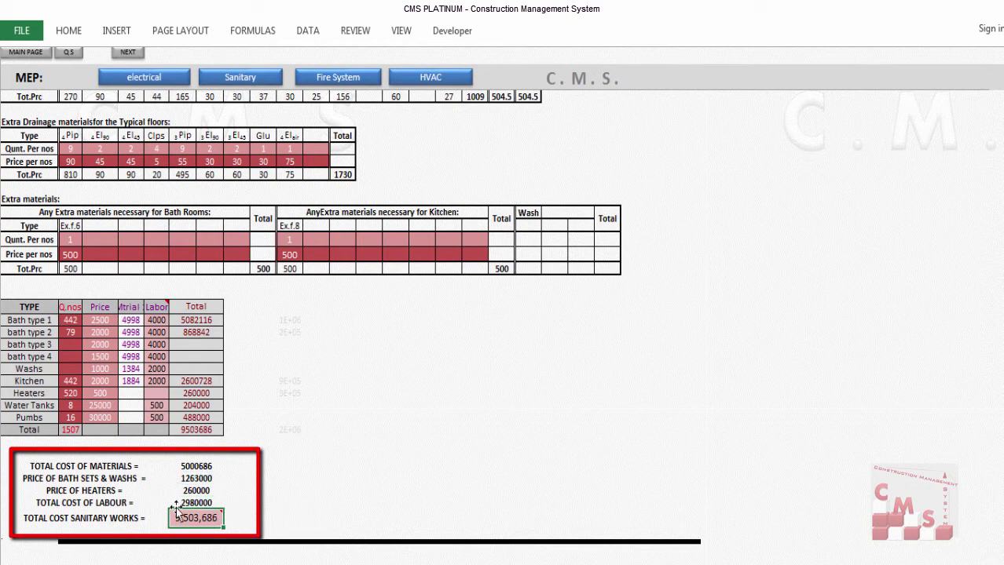
mouse_move(176, 512)
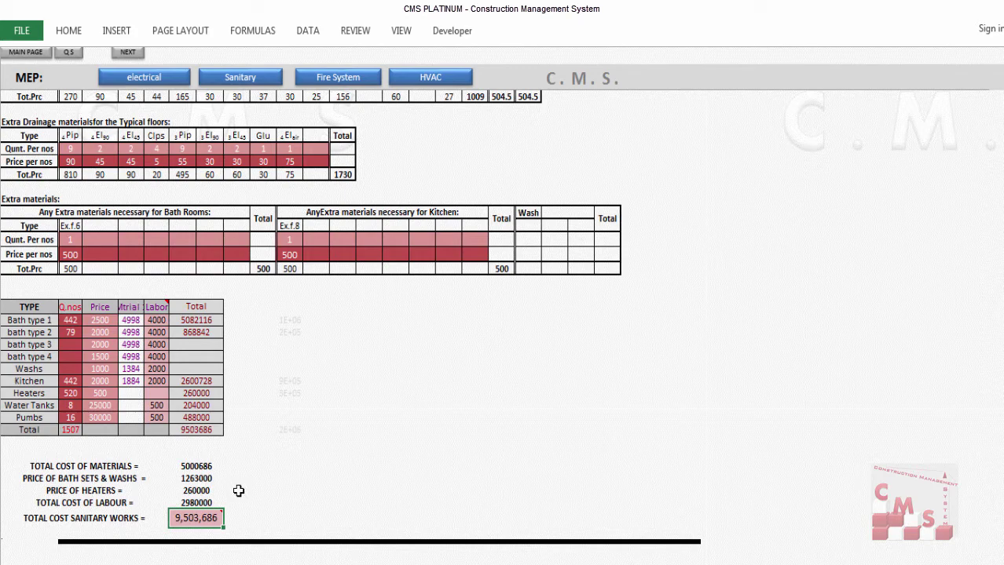
scroll(242, 457, "up", 2)
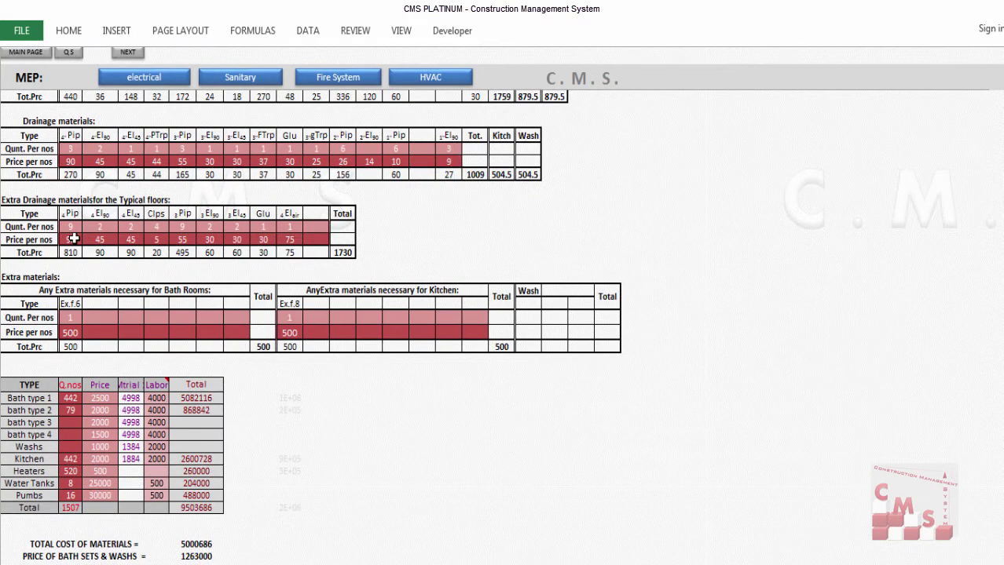
left_click_drag(73, 239, 168, 237)
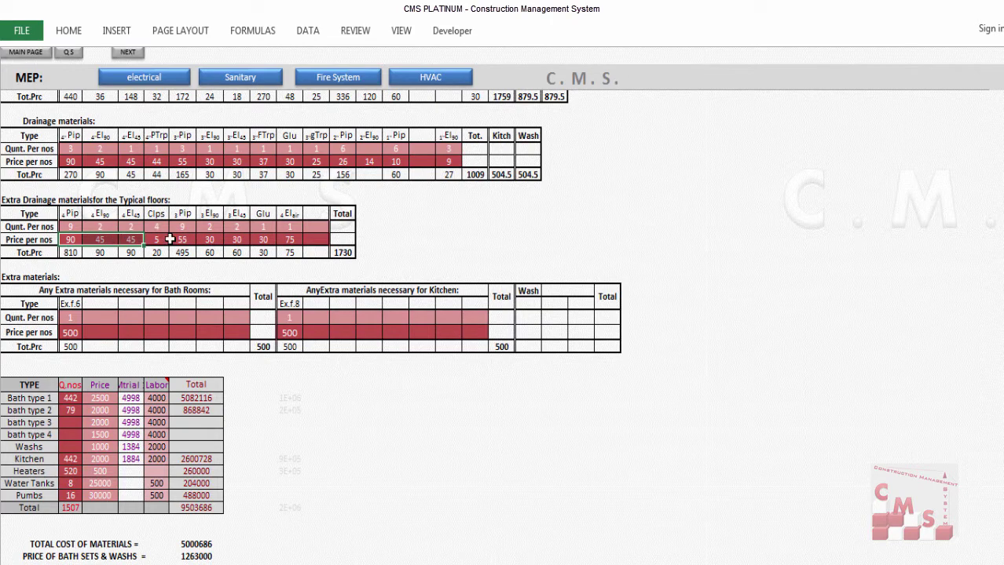
left_click(160, 239)
left_click_drag(70, 398, 74, 494)
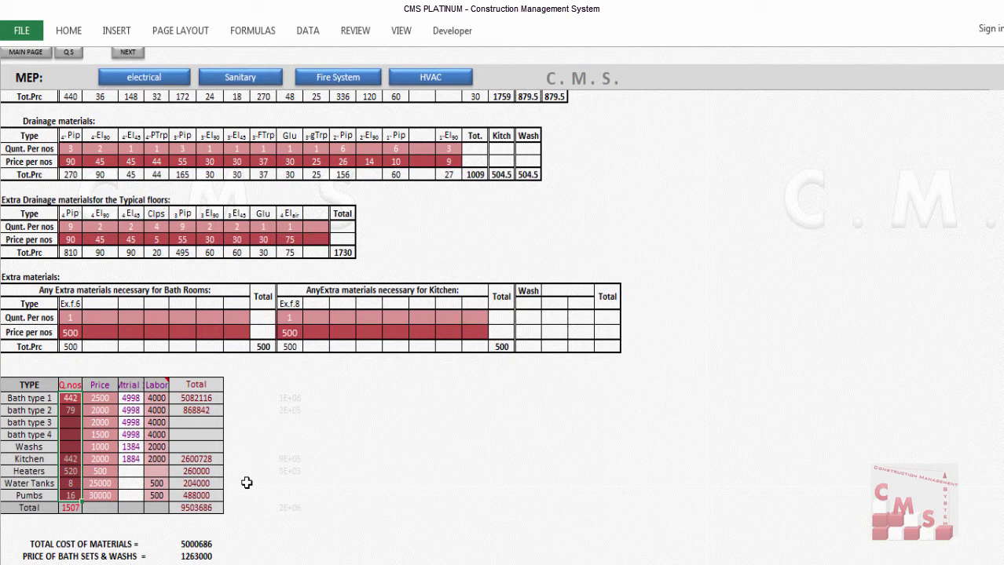
scroll(281, 467, "down", 1)
scroll(280, 466, "down", 1)
left_click(197, 518)
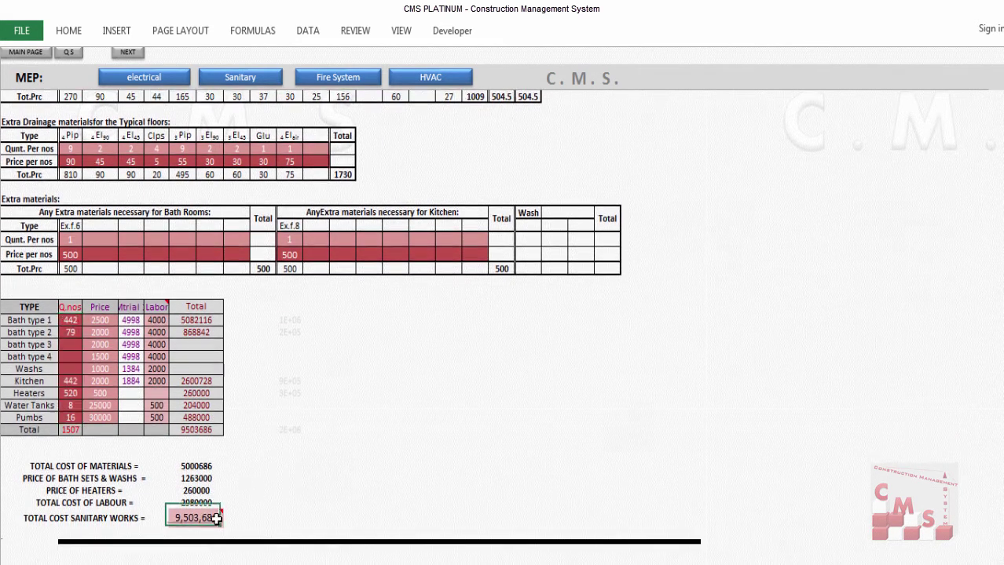
left_click_drag(235, 456, 235, 553)
left_click_drag(202, 466, 197, 520)
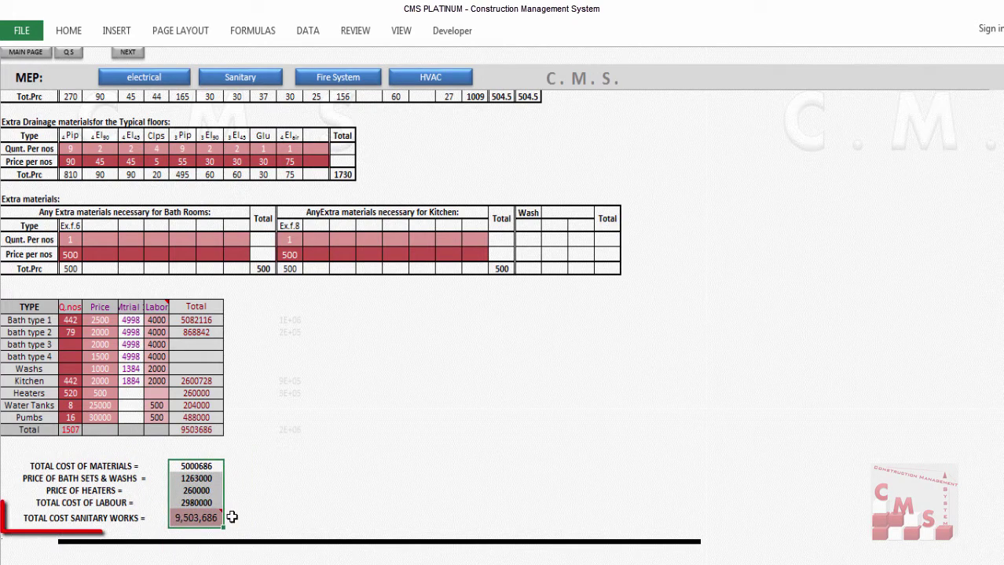
left_click(204, 515)
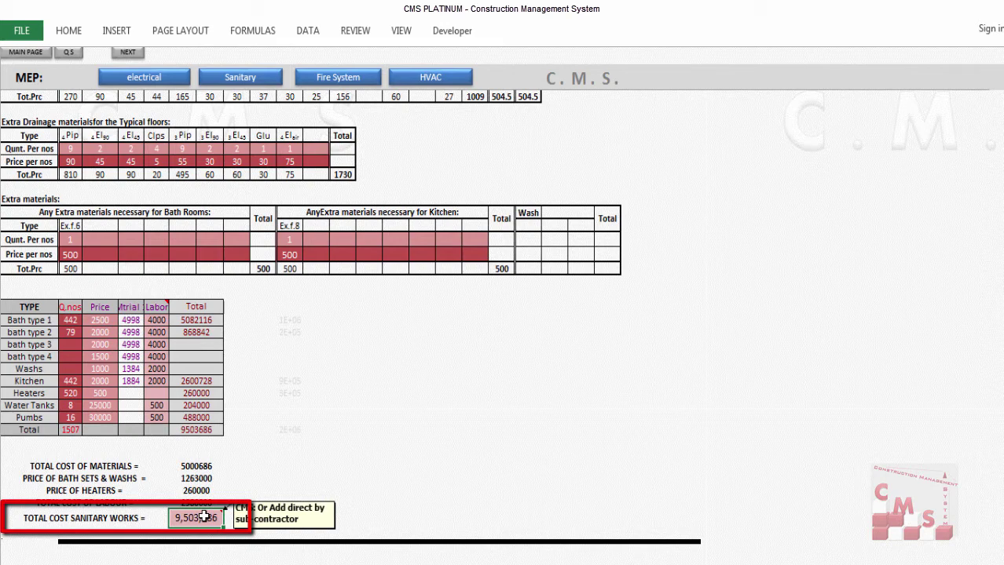
- Review Fire System Works descriptions, quantities, prices and 40% installation, totalling 8,680,000
scroll(305, 173, "down", 10)
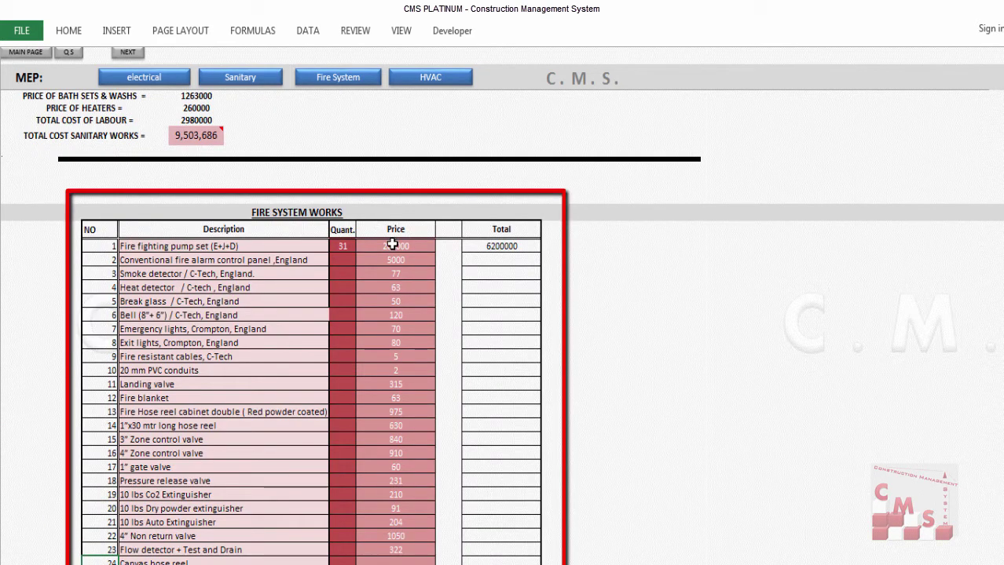
scroll(393, 243, "down", 2)
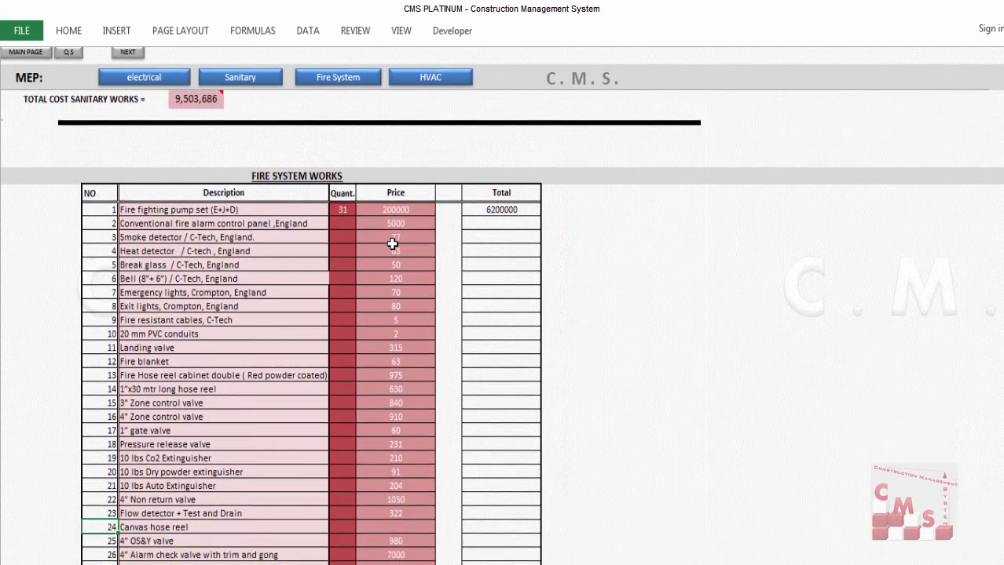
left_click_drag(132, 175, 142, 525)
scroll(151, 472, "up", 10)
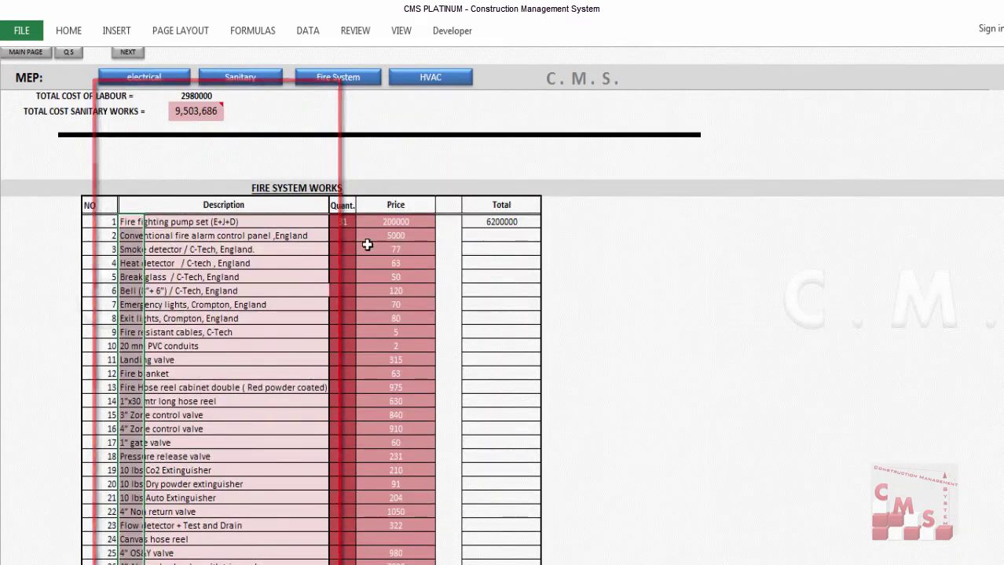
left_click_drag(342, 222, 341, 472)
left_click_drag(396, 221, 399, 540)
scroll(399, 409, "down", 9)
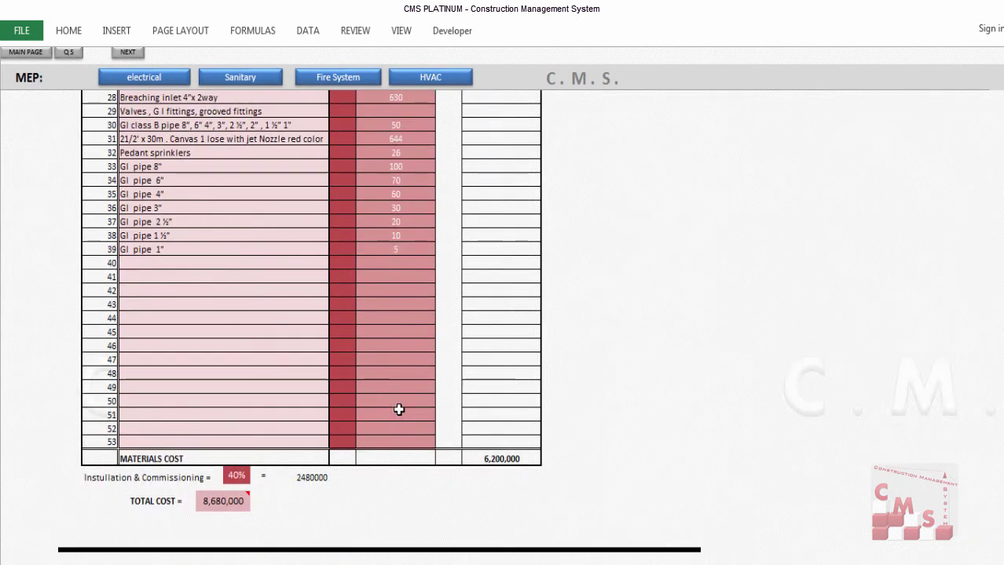
left_click(237, 476)
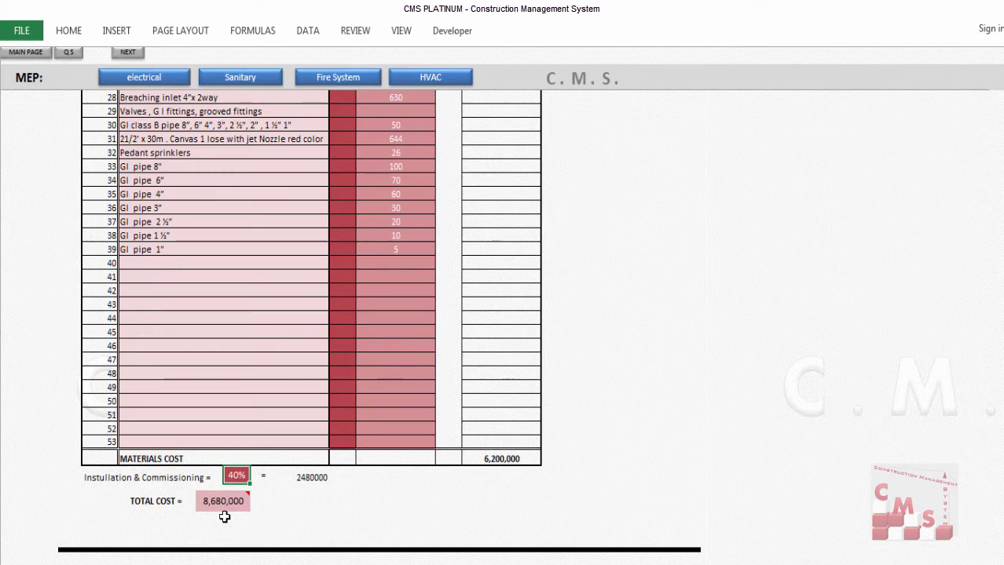
mouse_move(223, 501)
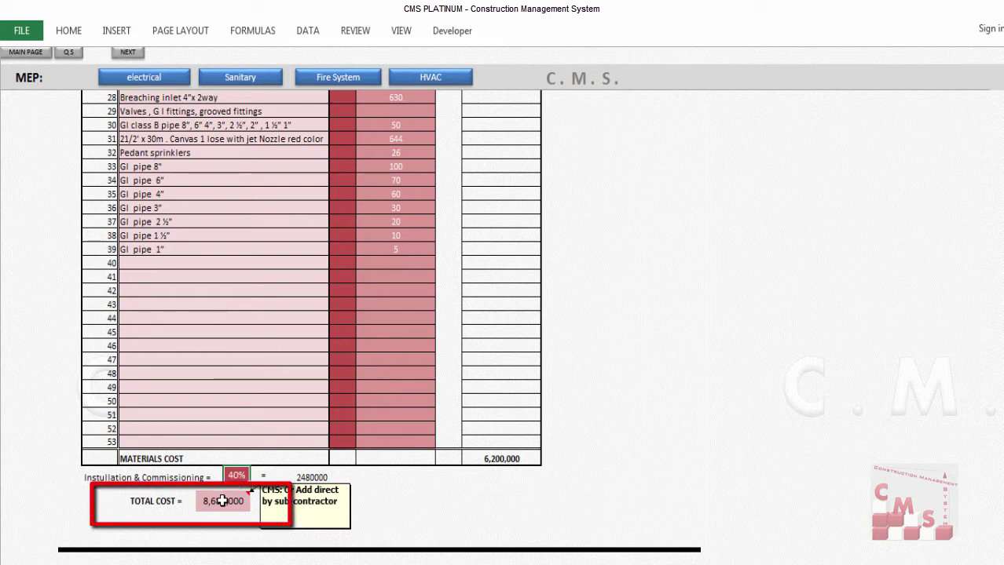
- Scroll down to the AIR CONDITIONS table and select a Quantity cell among the unit prices
scroll(536, 499, "down", 9)
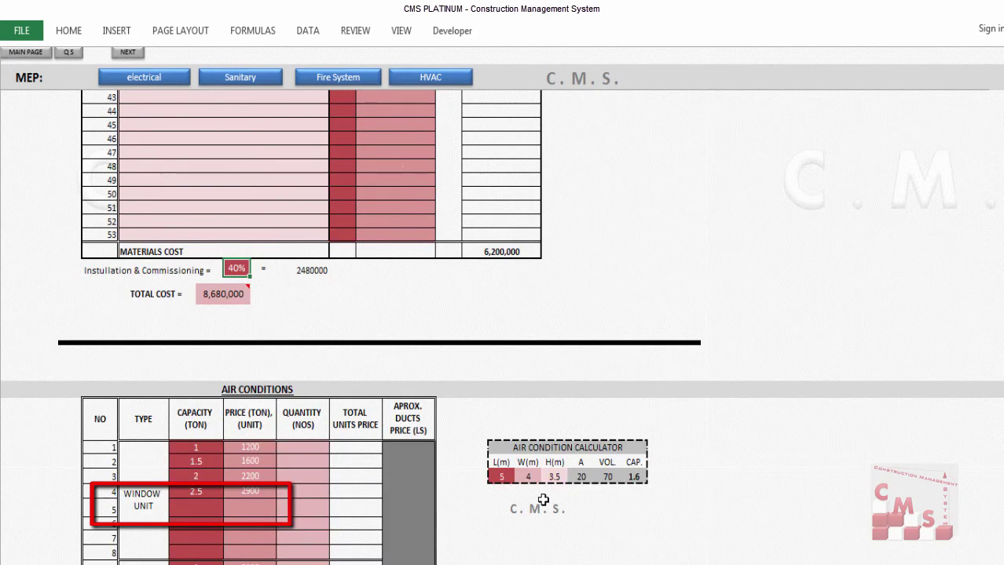
scroll(543, 500, "down", 2)
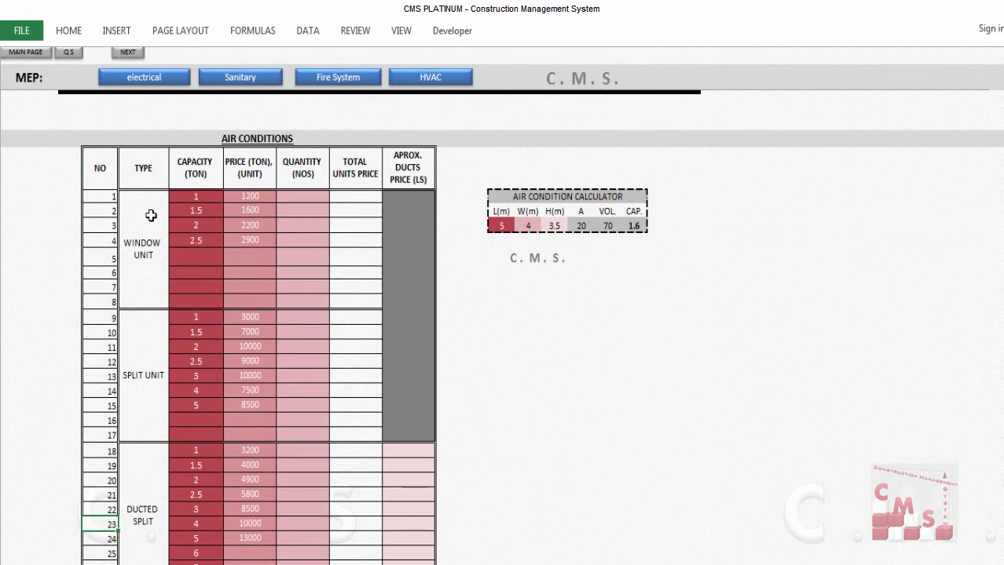
scroll(150, 215, "down", 2)
scroll(150, 215, "down", 6)
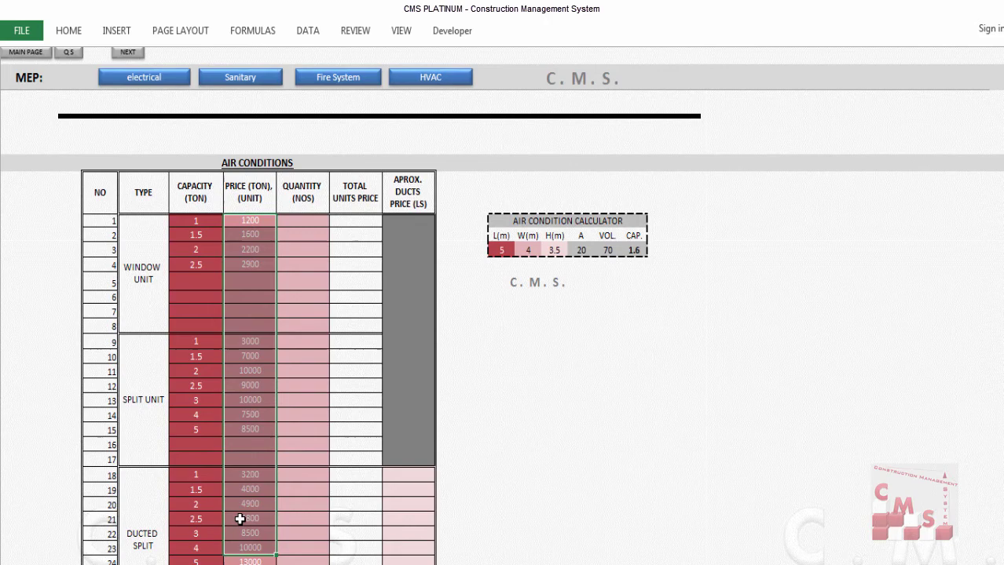
left_click(313, 231)
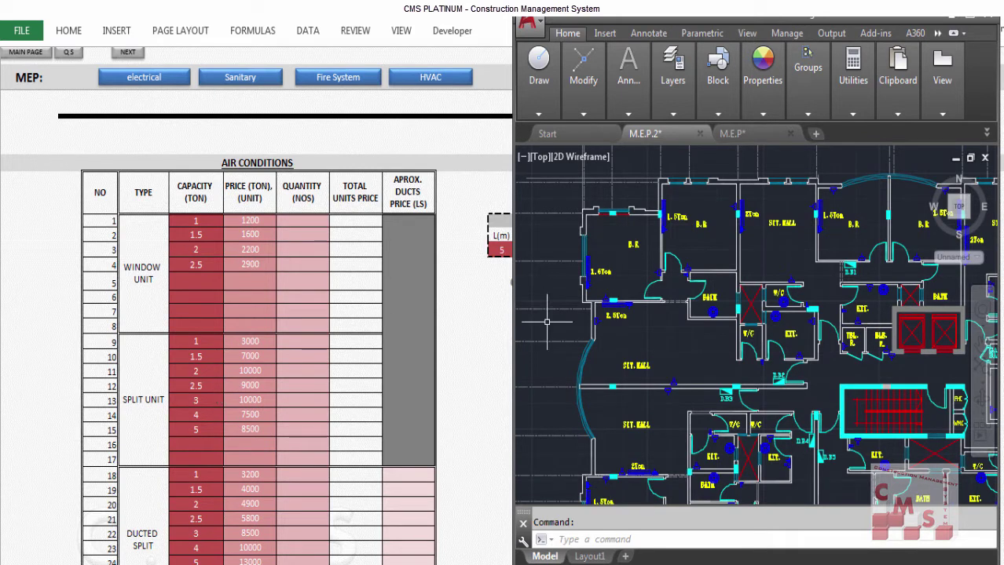
- Return to the Excel Air Conditions table from the AutoCAD floor plan to fill in the package unit line
left_click(204, 342)
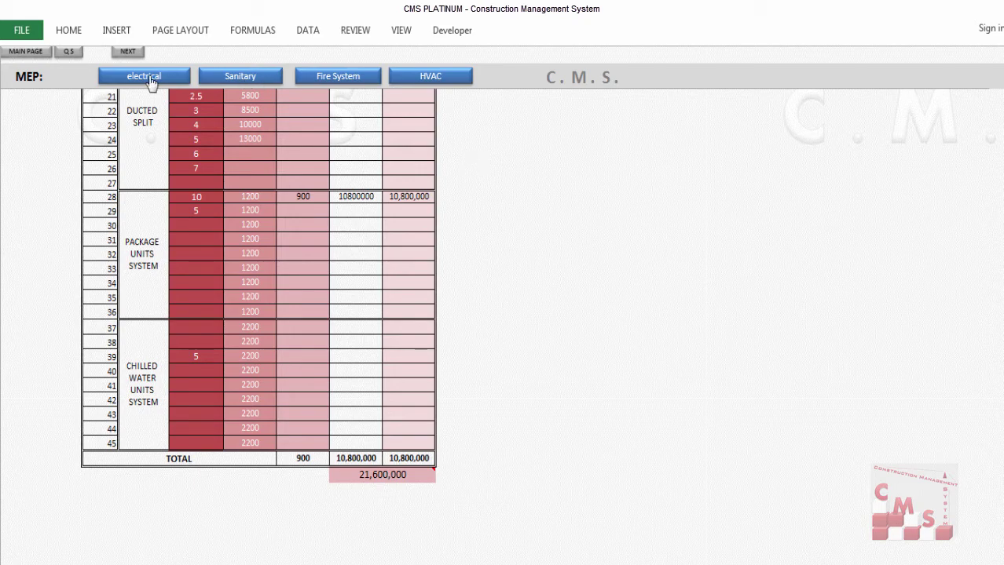
- Use the Q.S button atop the MEP sheet to go back to the Quantities Surveying menu
left_click(73, 53)
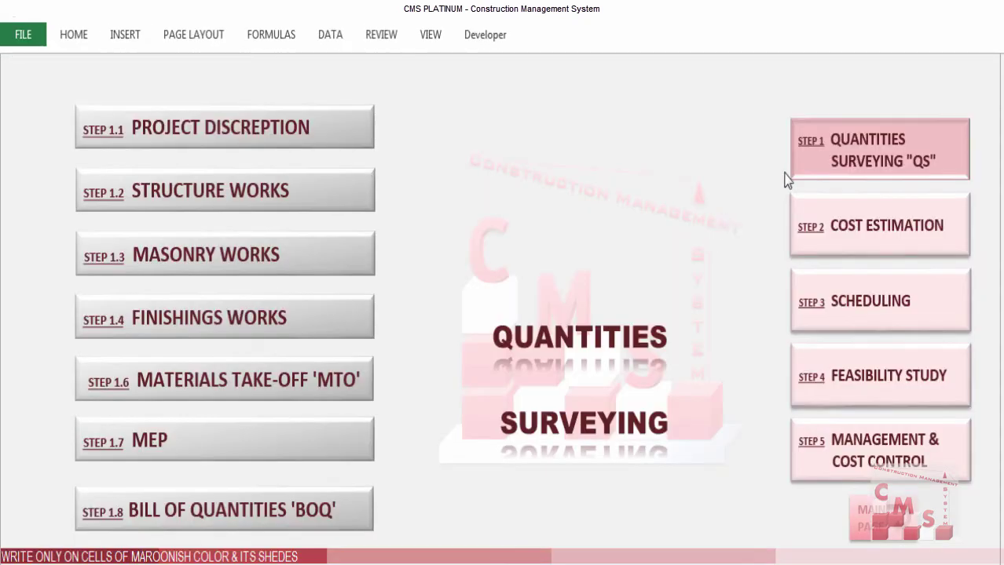